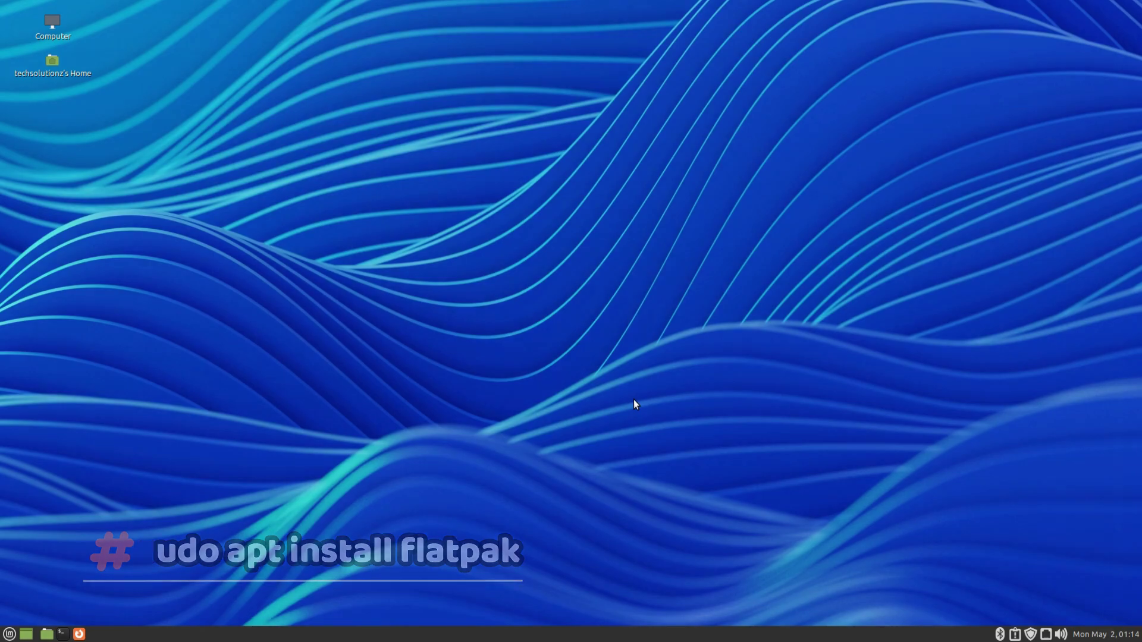
Step: In a new terminal, run flatpak --version to confirm Flatpak 1.12.2 is installed
key(ctrl+alt+t)
text(flat)
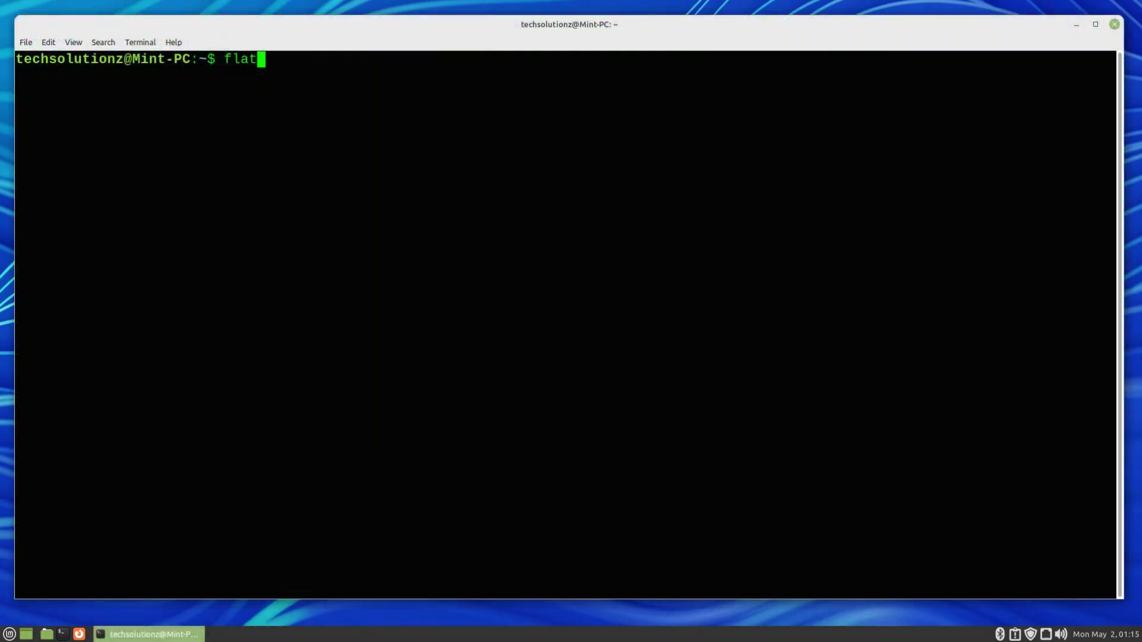
text(pak --version)
key(Return)
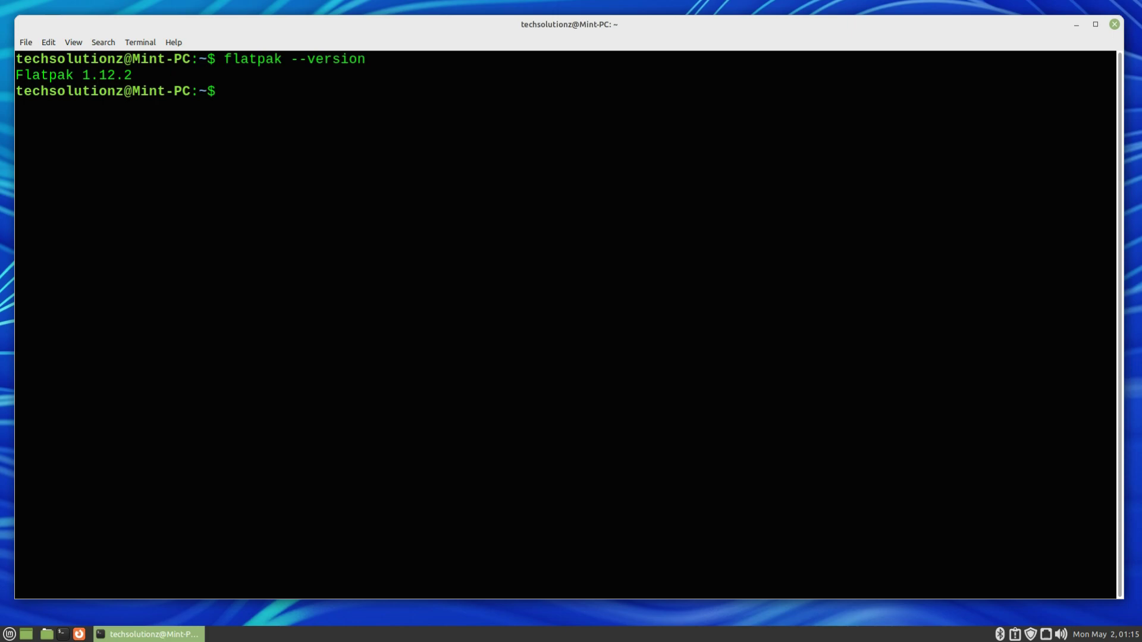
Step: Clear the terminal and run flatpak install bottles, answering Y to all three prompts
text(clear)
key(Return)
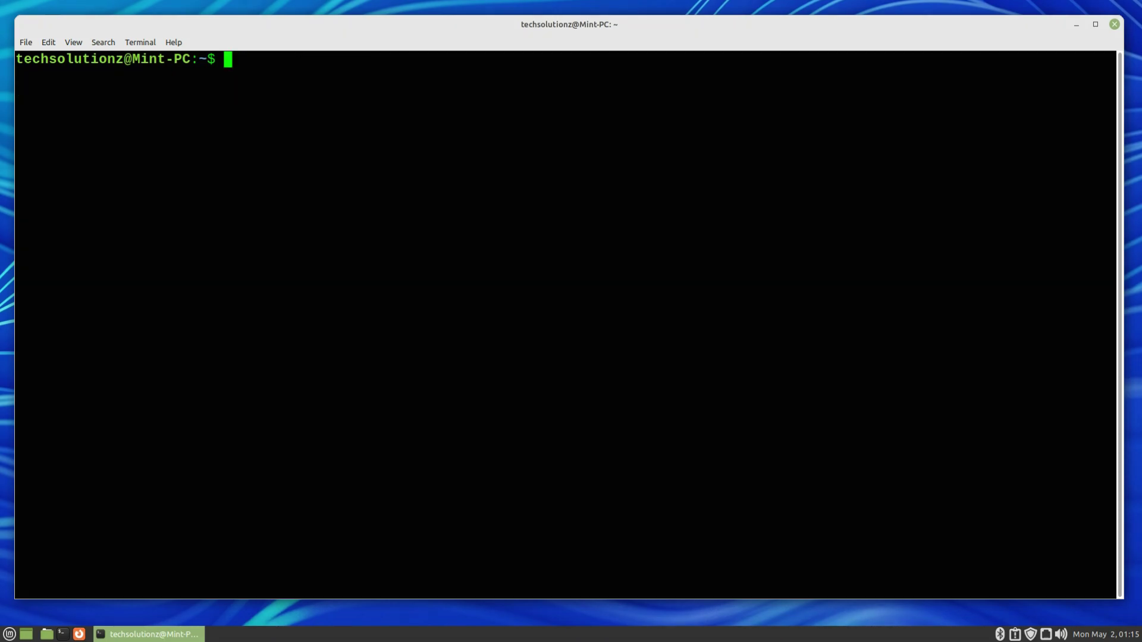
text(flatpak install bottles)
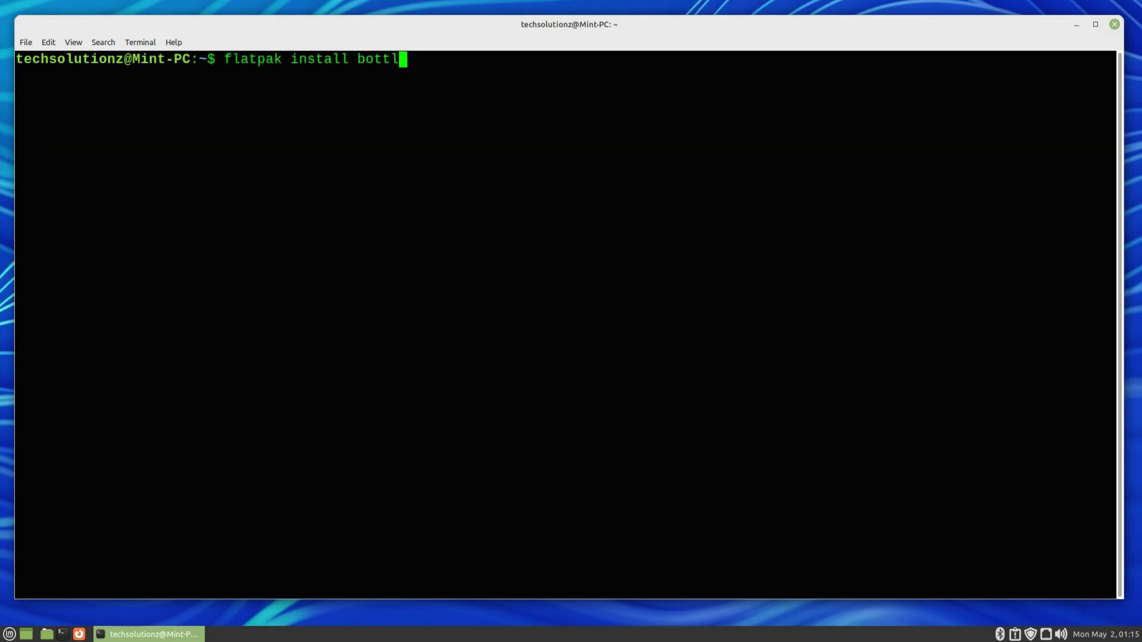
key(Return)
text(Y)
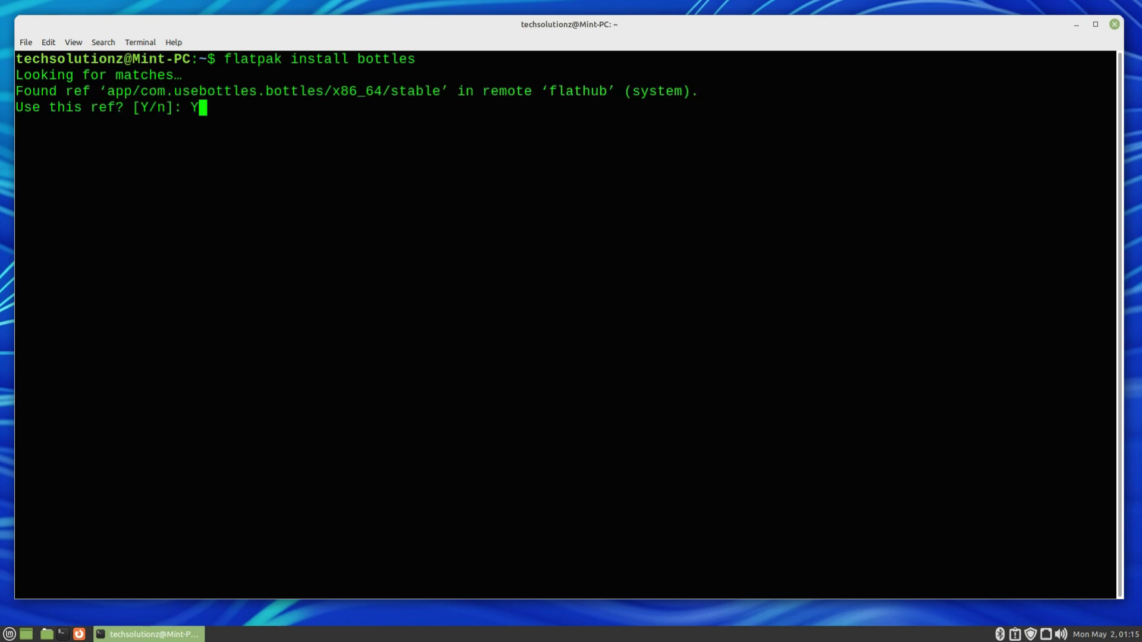
key(Return)
text(Y)
key(Return)
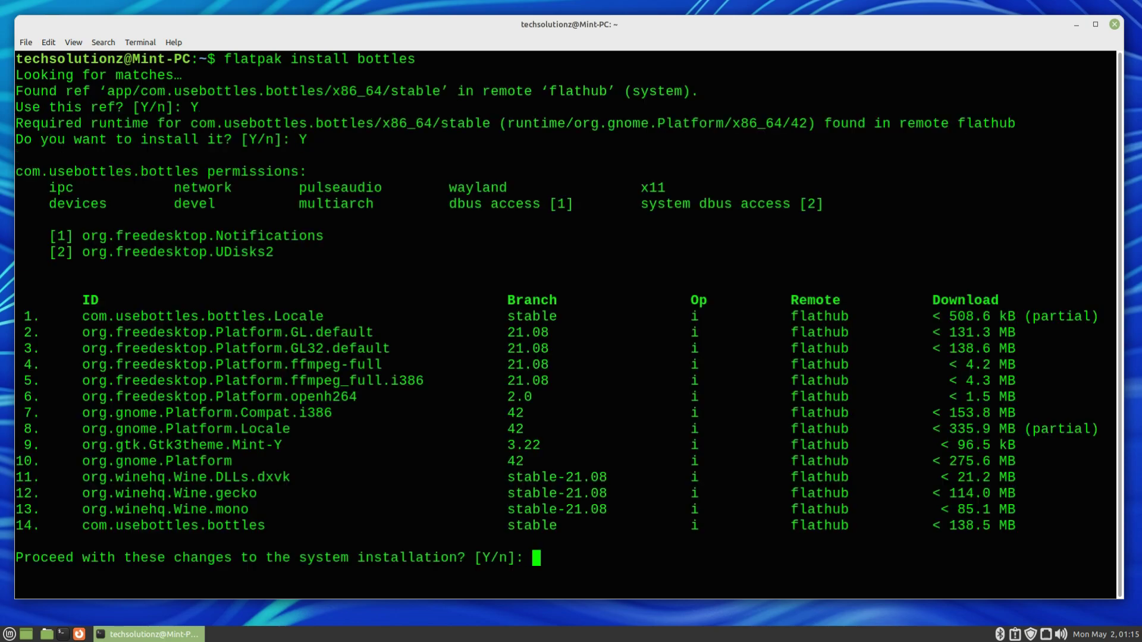
text(Y)
key(Return)
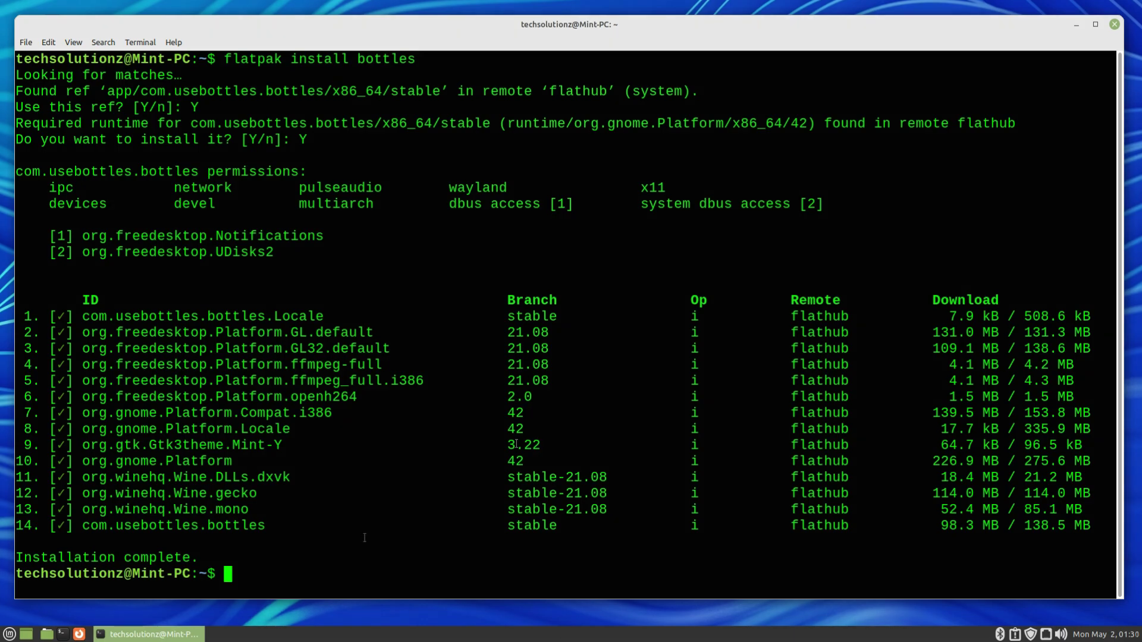
Step: Exit the terminal and launch Bottles from the Mint menu's Accessories category
text(exit)
key(Return)
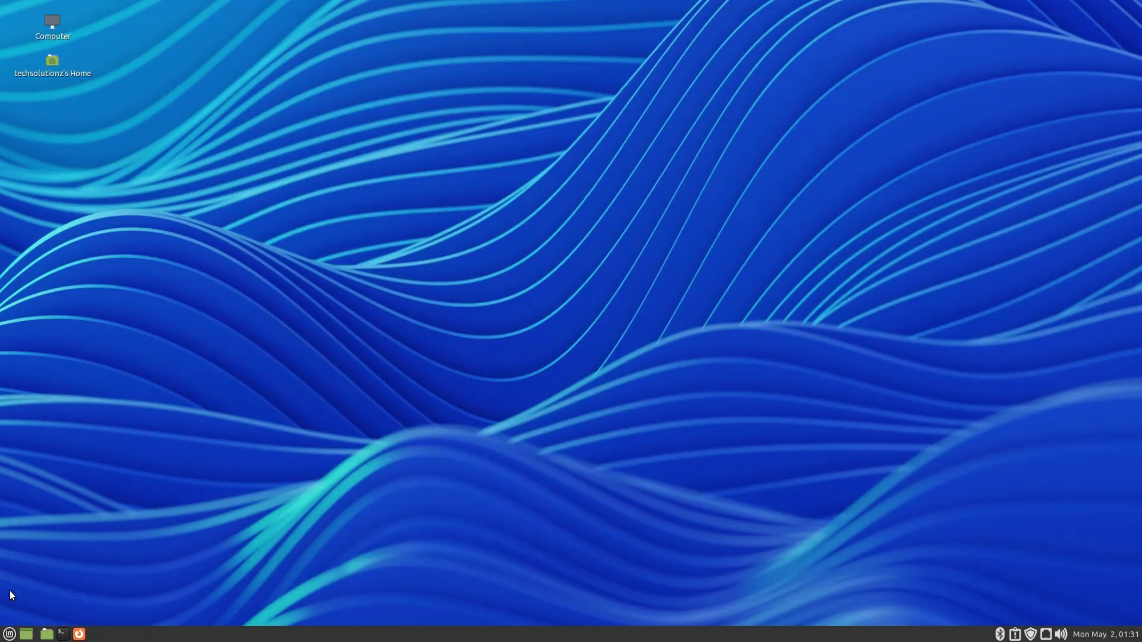
click(7, 635)
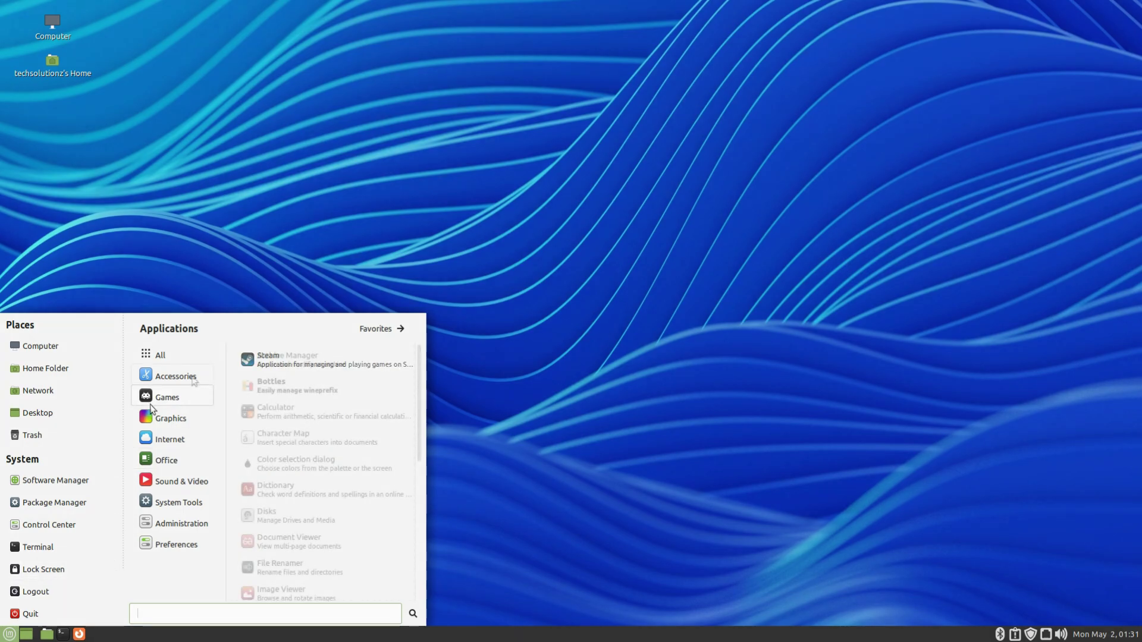
mouse_move(194, 381)
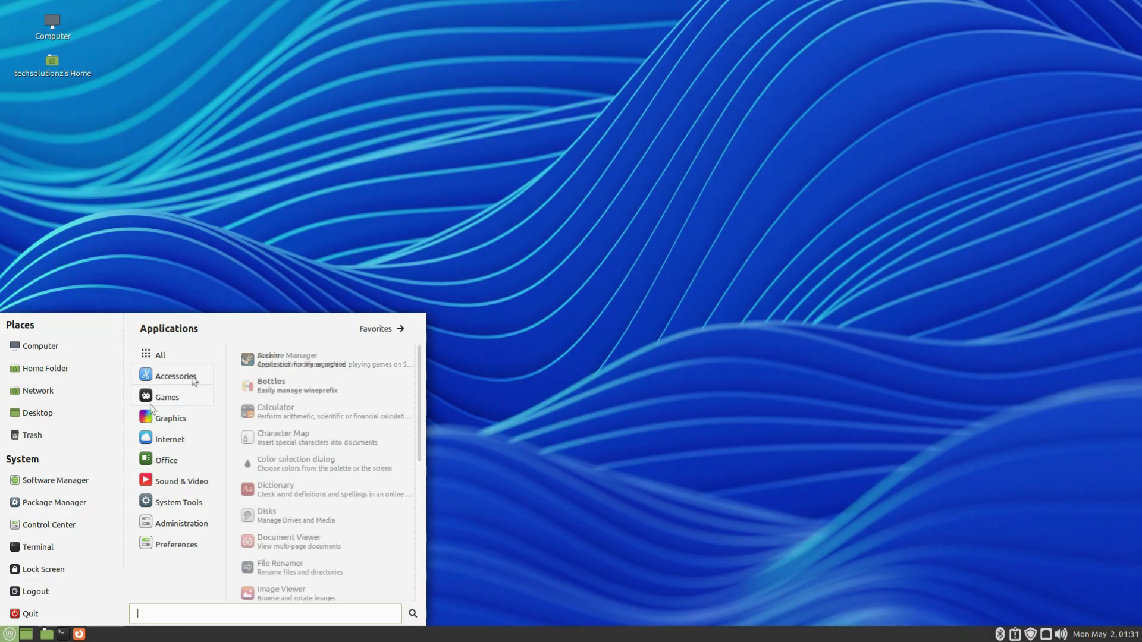
click(285, 389)
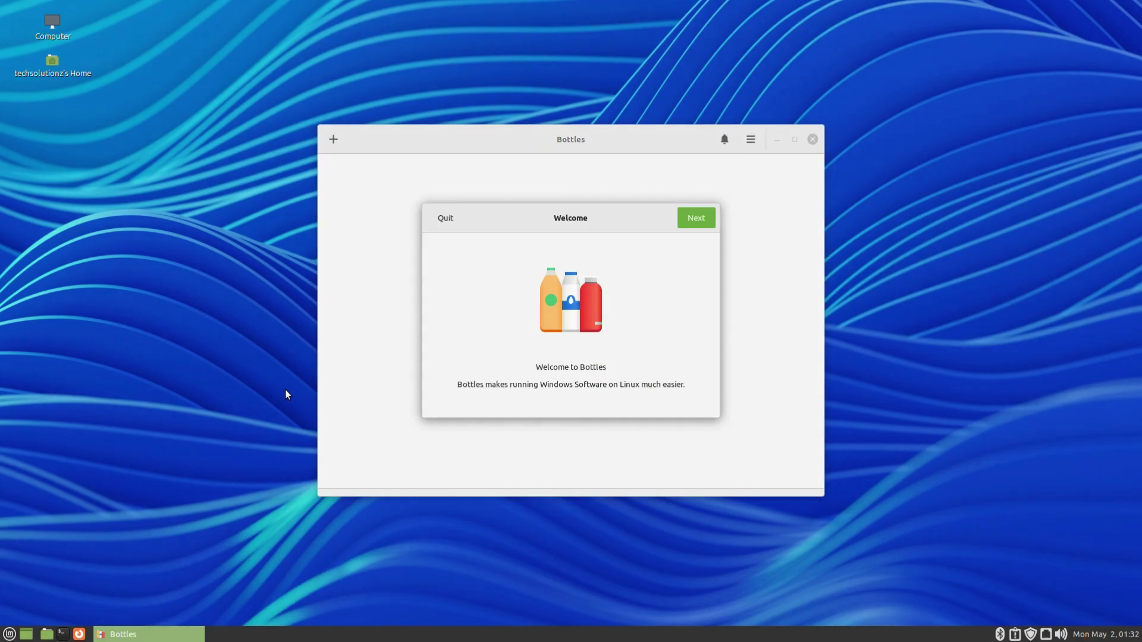
Step: Go through the Bottles welcome pages, install the required components, then close the setup
click(699, 214)
click(700, 214)
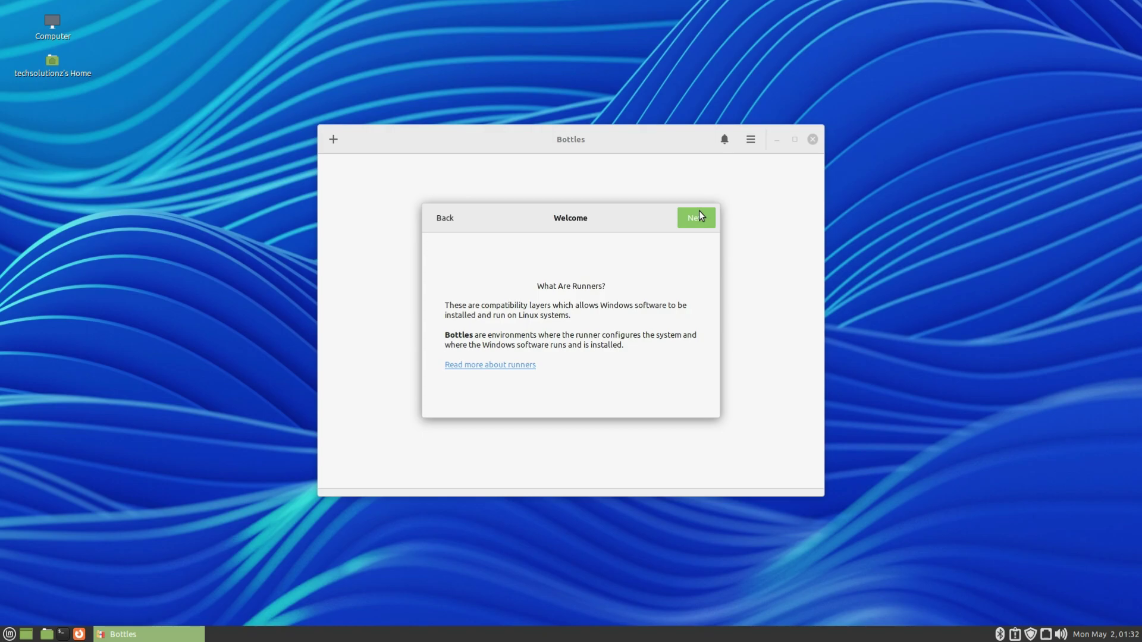
click(700, 214)
click(700, 212)
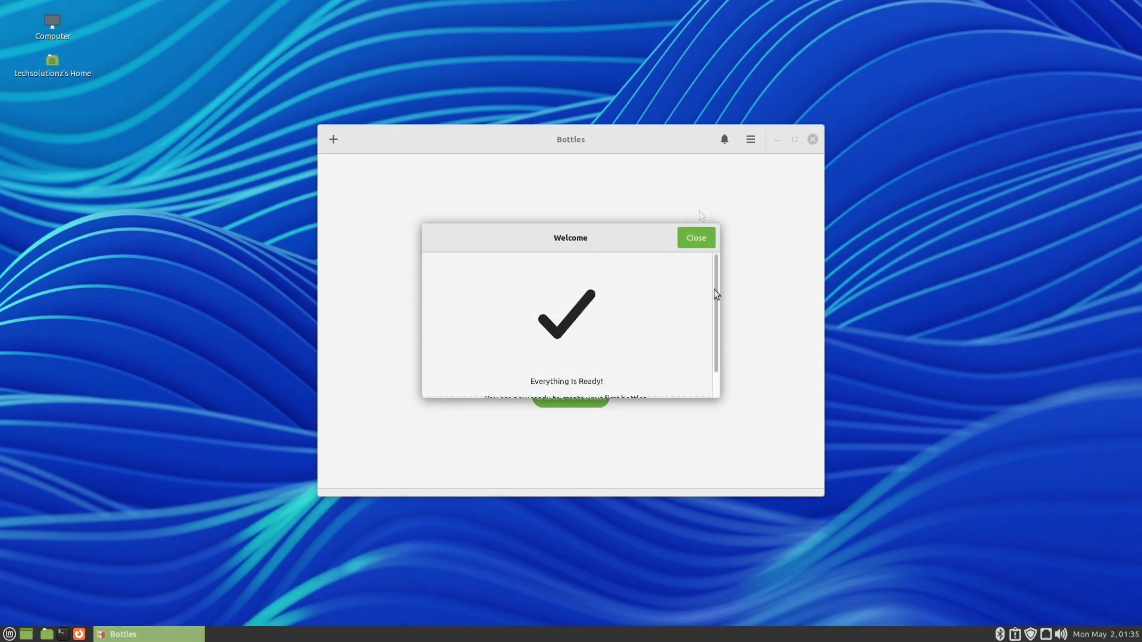
scroll(716, 328, down, 2)
click(699, 244)
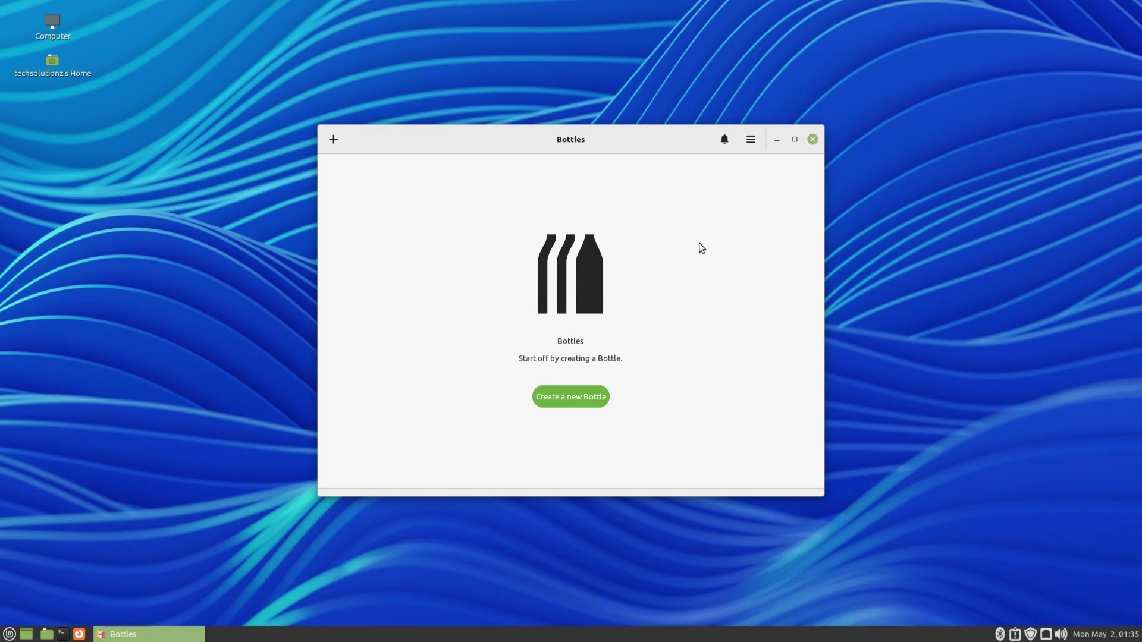
Step: View the About Bottles information from the main menu and dismiss it
click(750, 140)
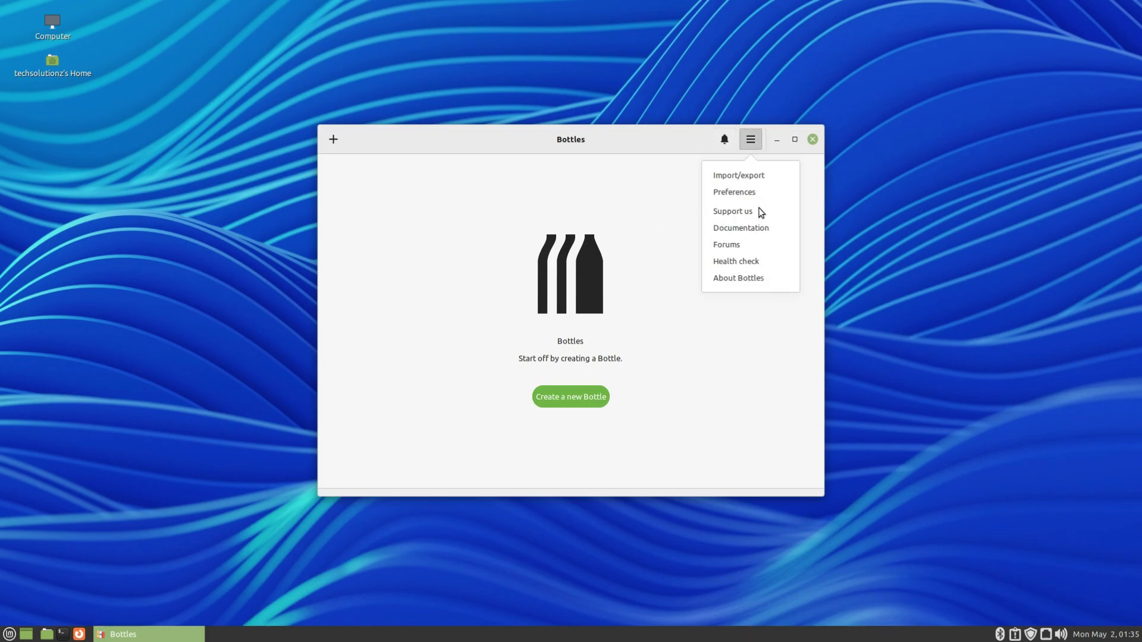
click(742, 280)
click(668, 421)
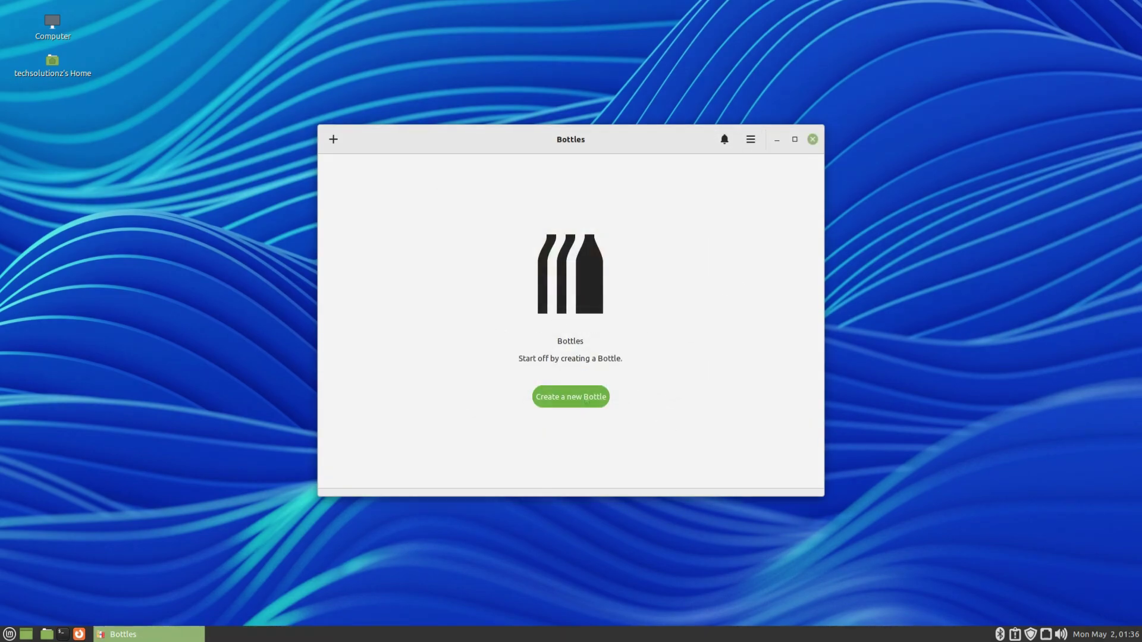
Step: Create the TechSolutionZ bottle with the Application environment, then close Bottles
click(587, 398)
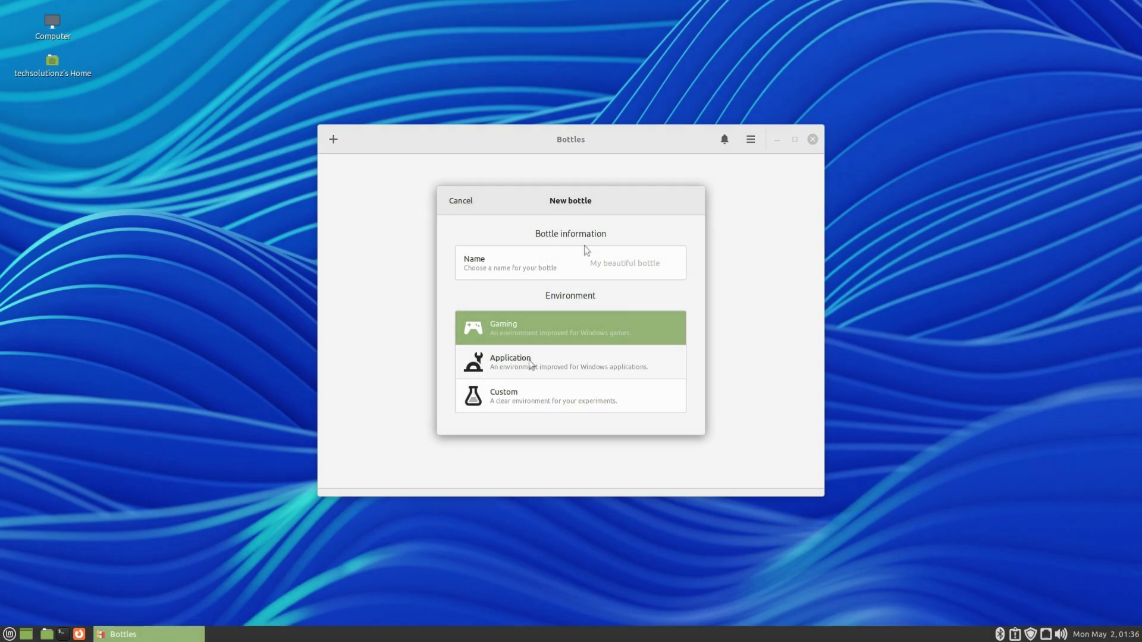
click(663, 261)
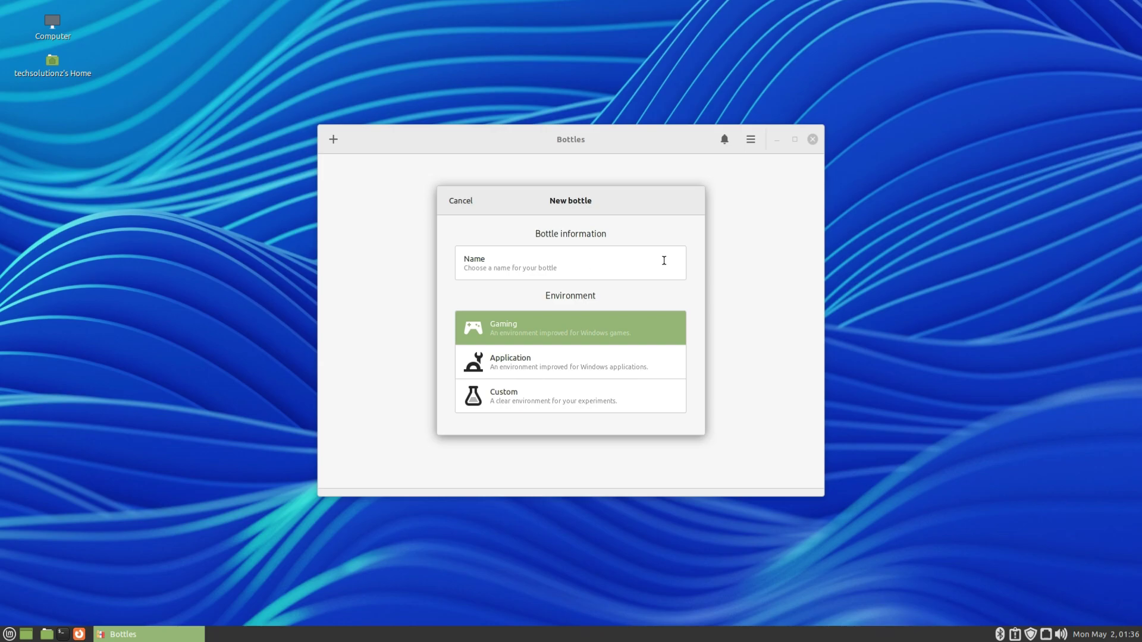
text(TechSolutionZ)
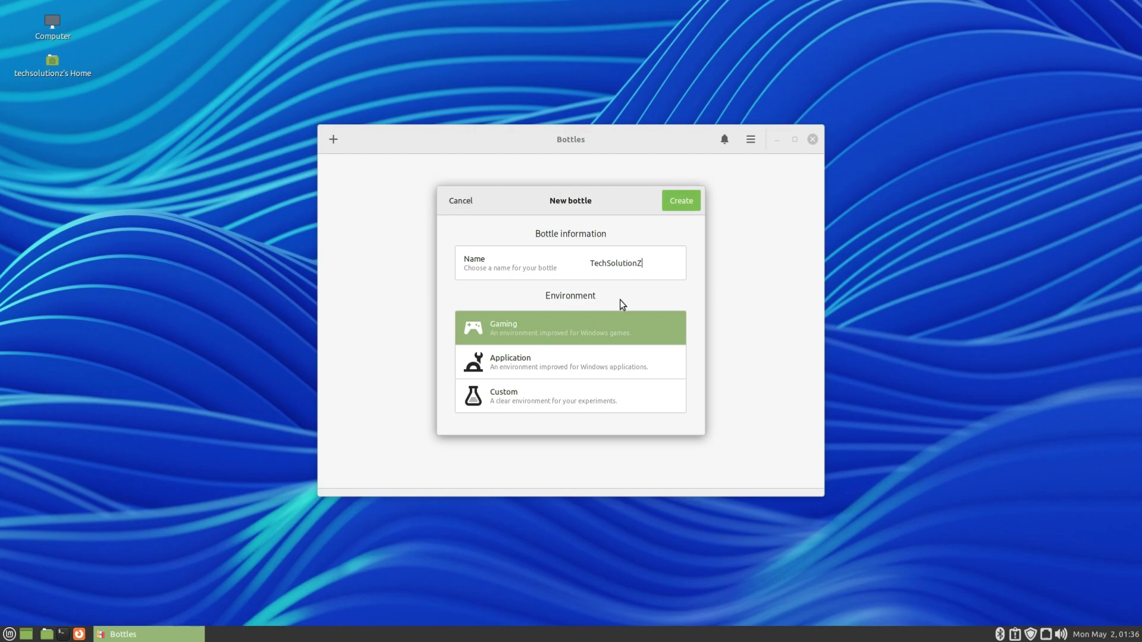
click(594, 359)
click(678, 206)
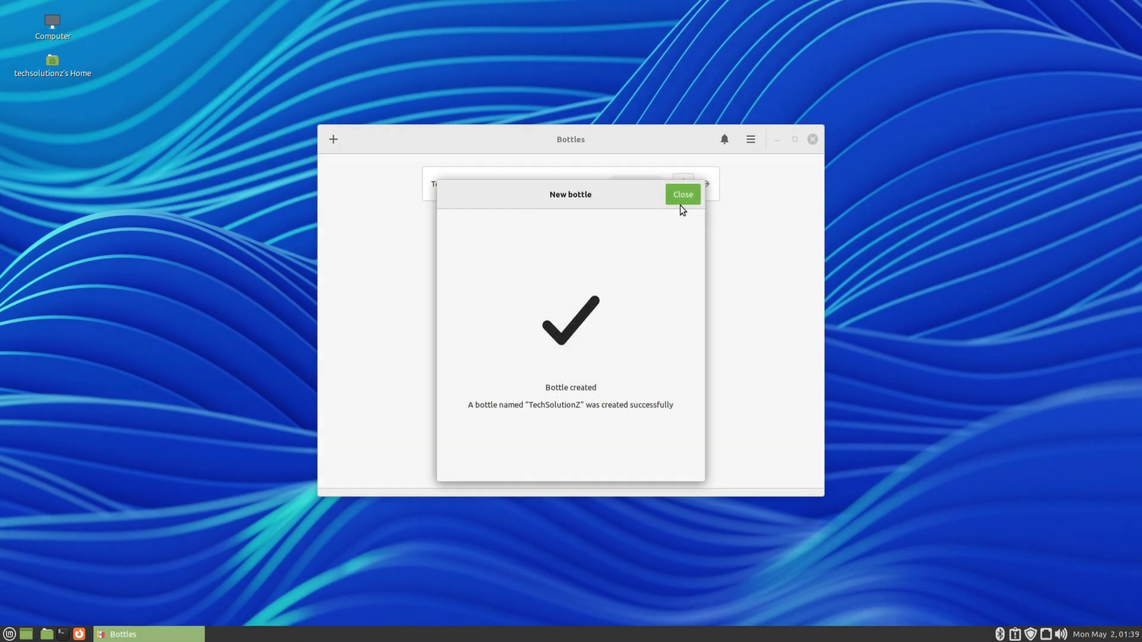
click(681, 205)
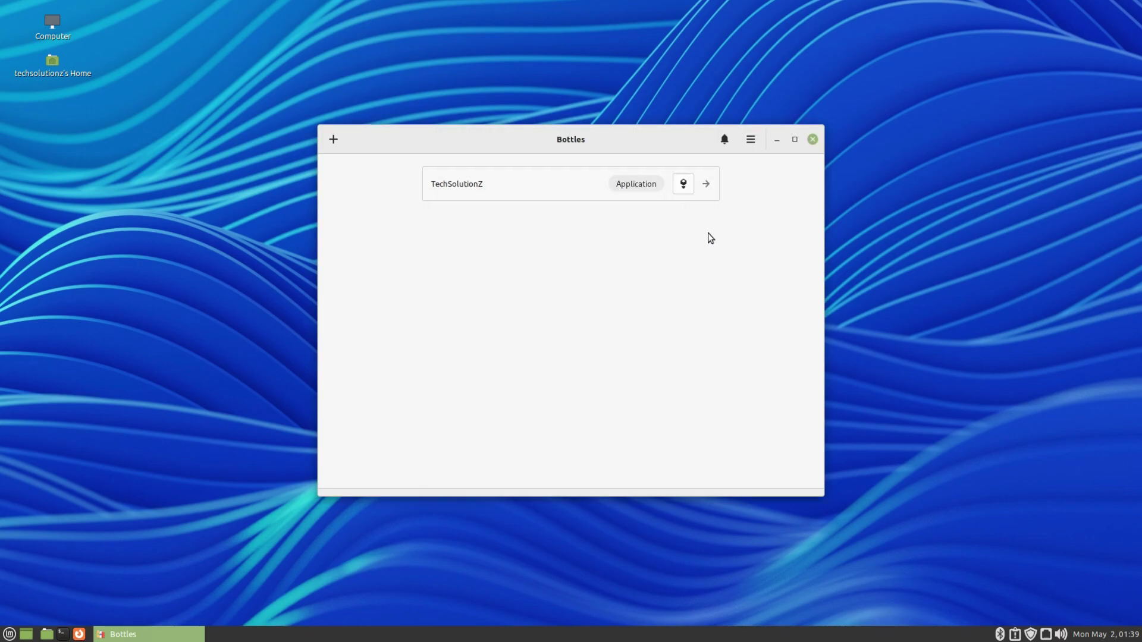
click(813, 140)
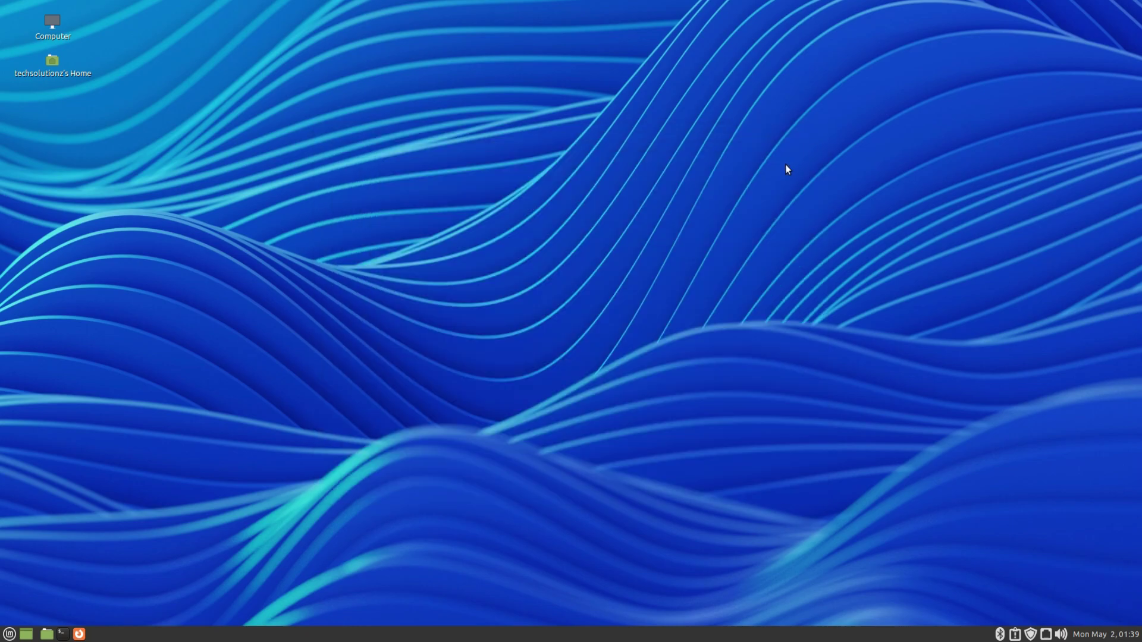